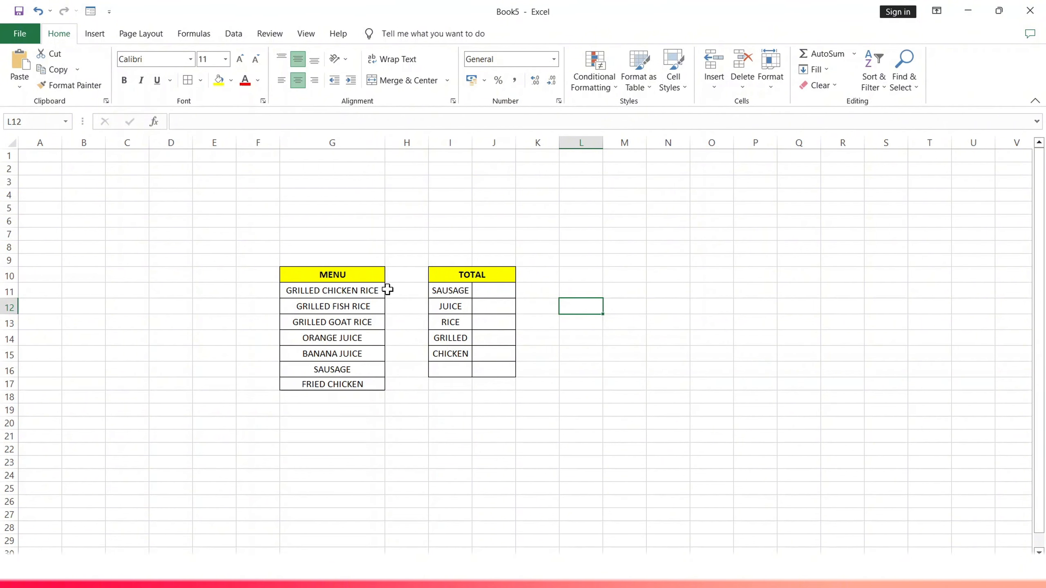
- Enter a COUNTIF formula in J11 that counts cells in G11:G17 exactly matching "SAUSAGE"
double_click(490, 289)
double_click(490, 290)
double_click(490, 289)
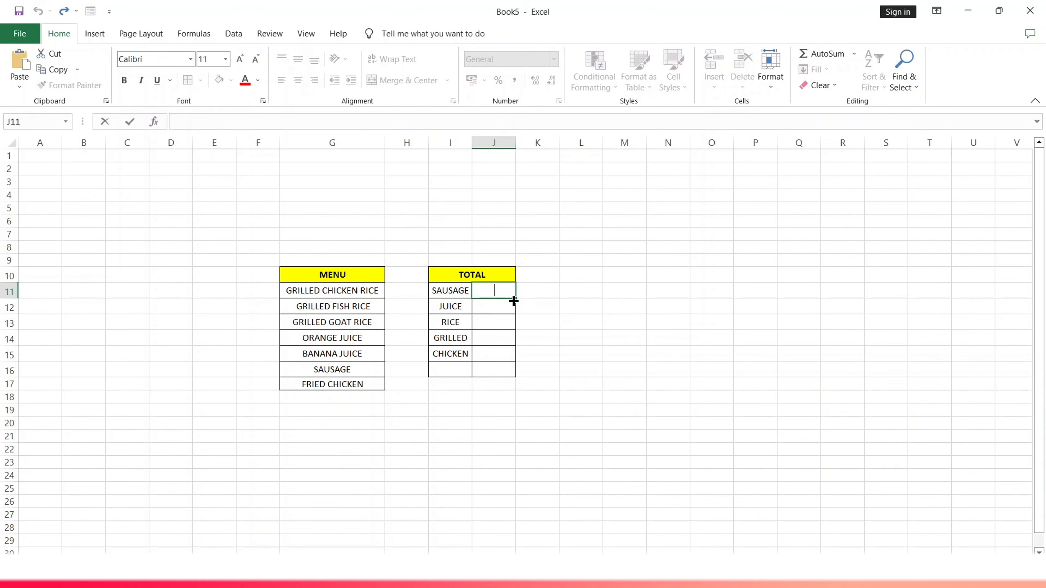
type("=")
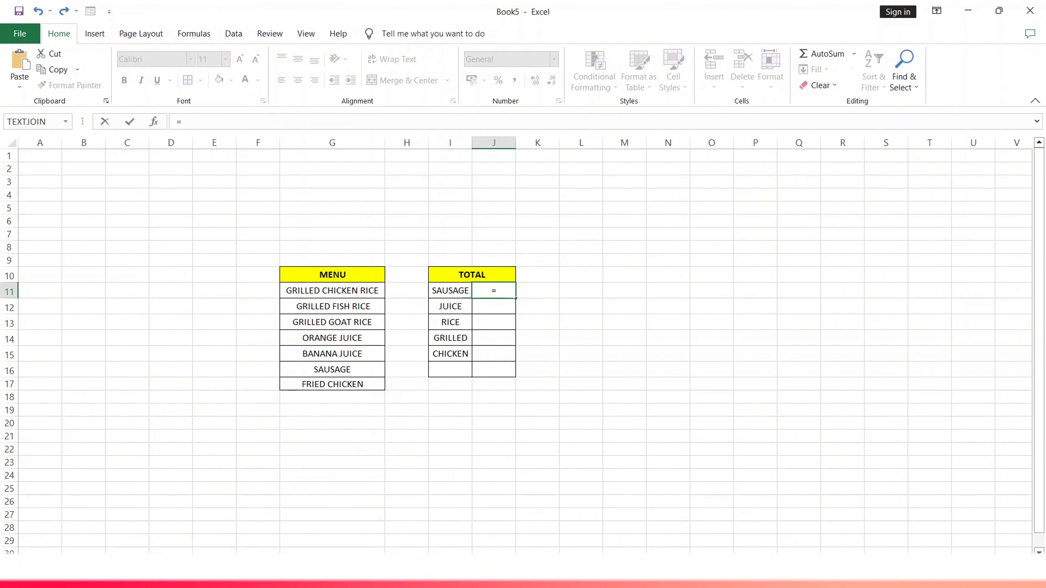
type("COUN")
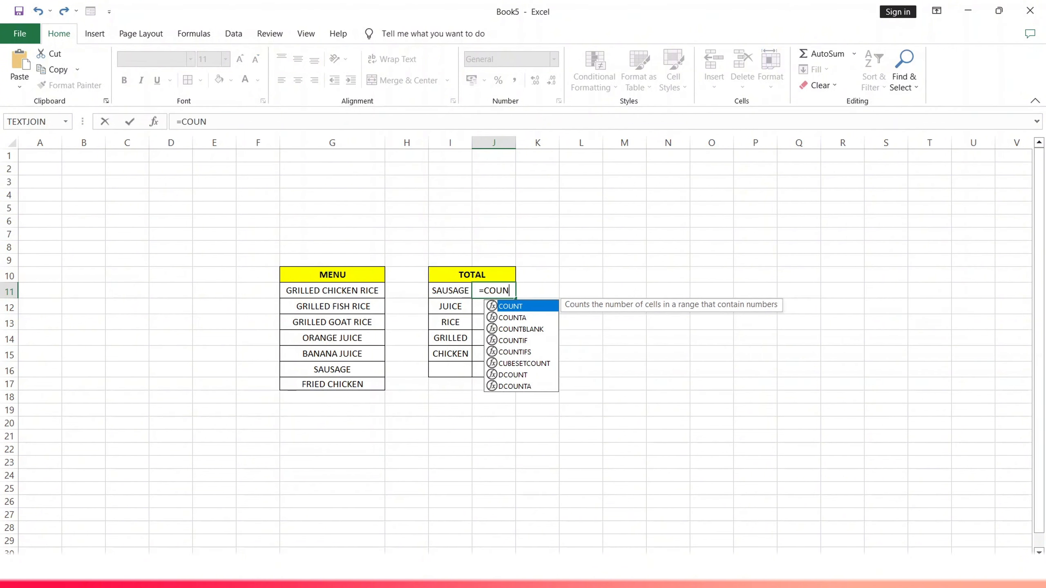
type("TIF(")
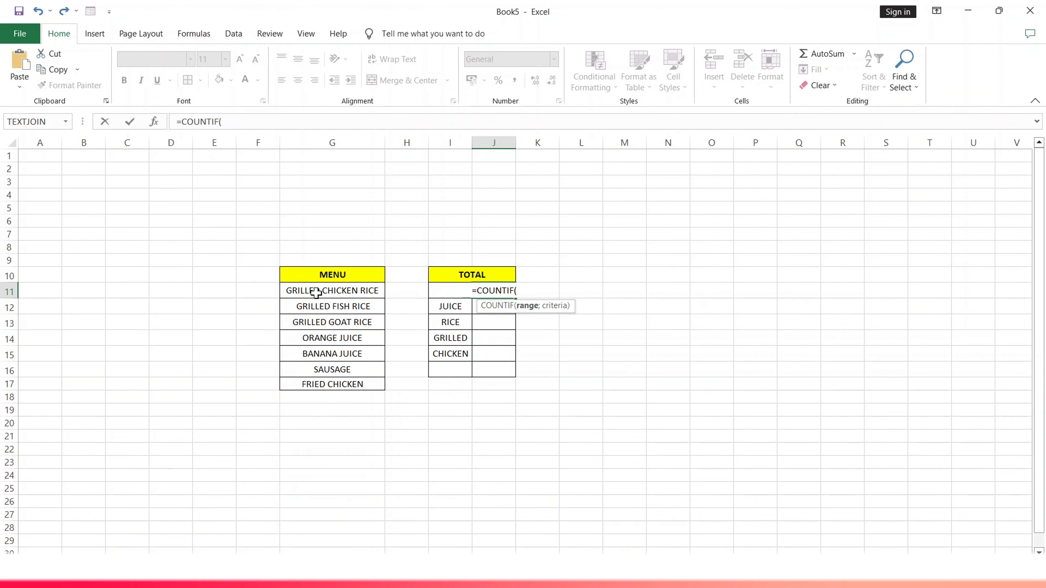
left_click_drag(315, 292, 330, 383)
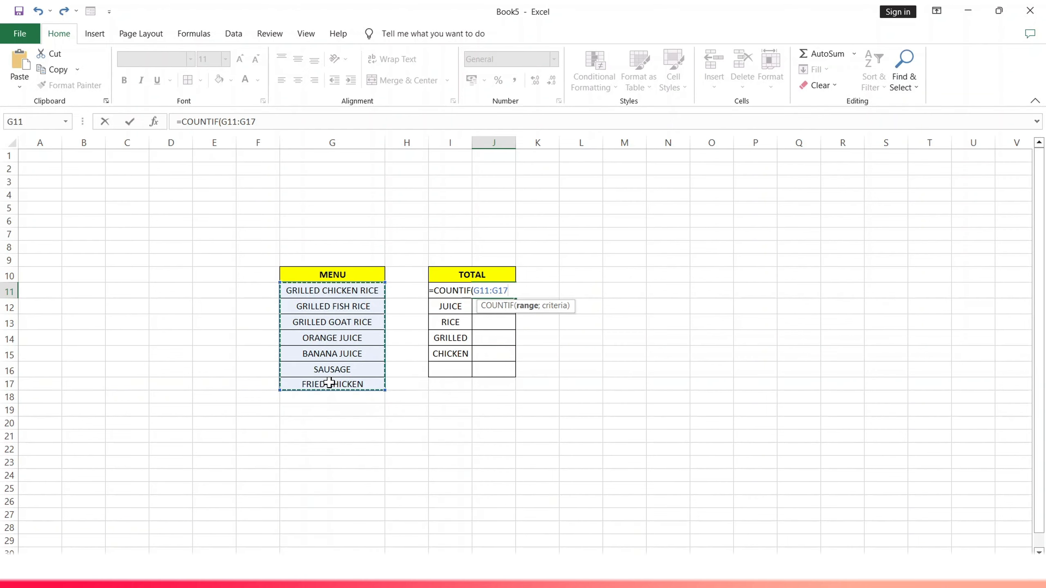
type(";")
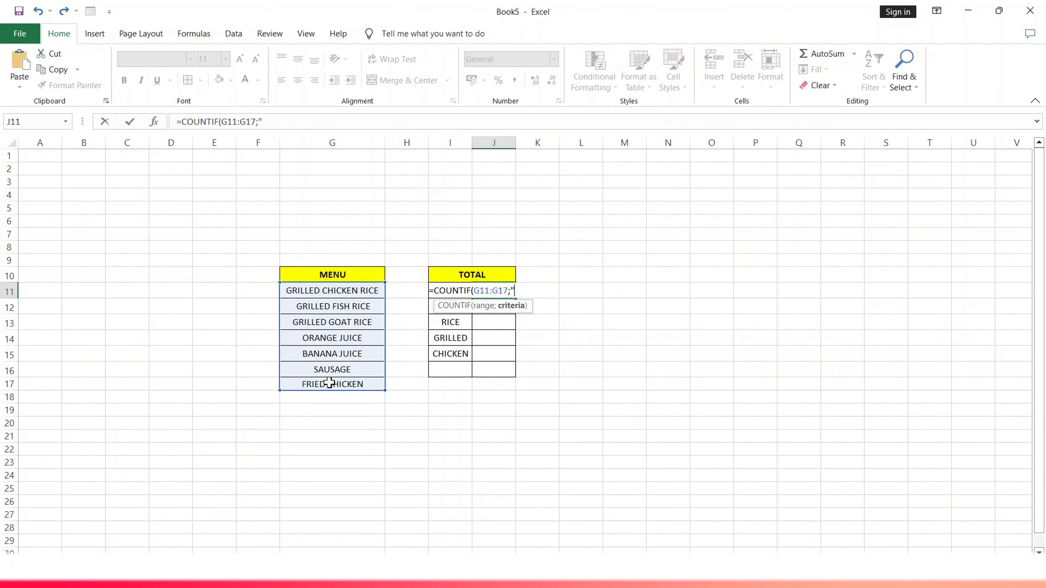
type("\"SAUSAGE\")")
key("Return")
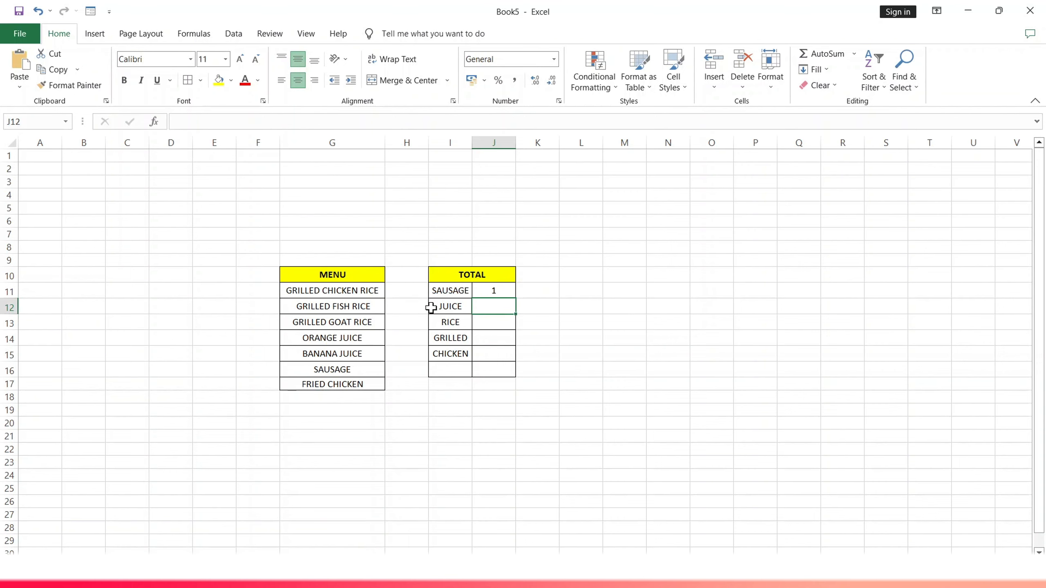
- Enter a COUNTIF formula in J12 that counts cells in G11:G17 containing juice, using the wildcard criterion "*JUICE*"
double_click(494, 304)
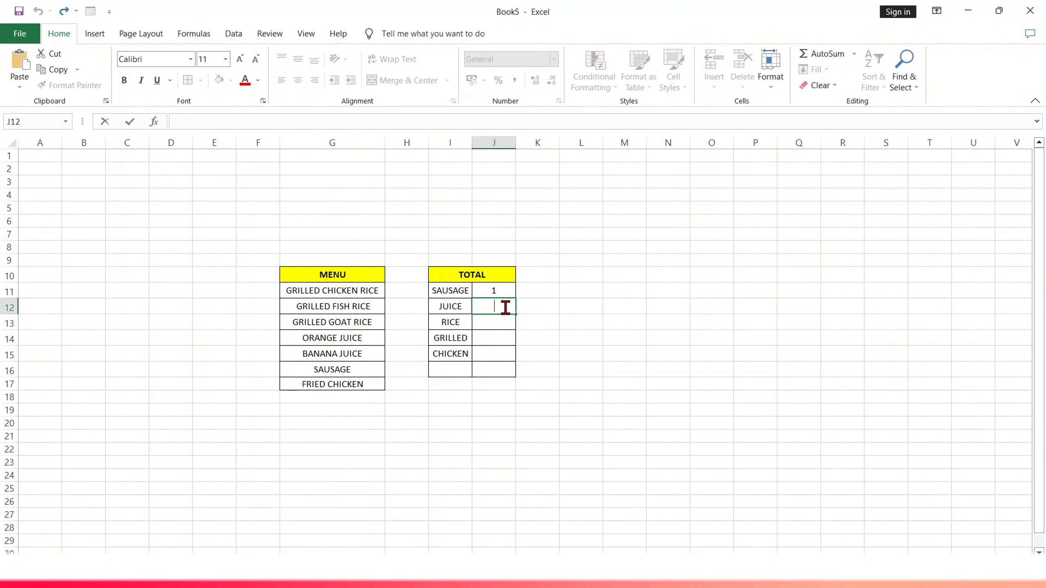
type("J")
type("=")
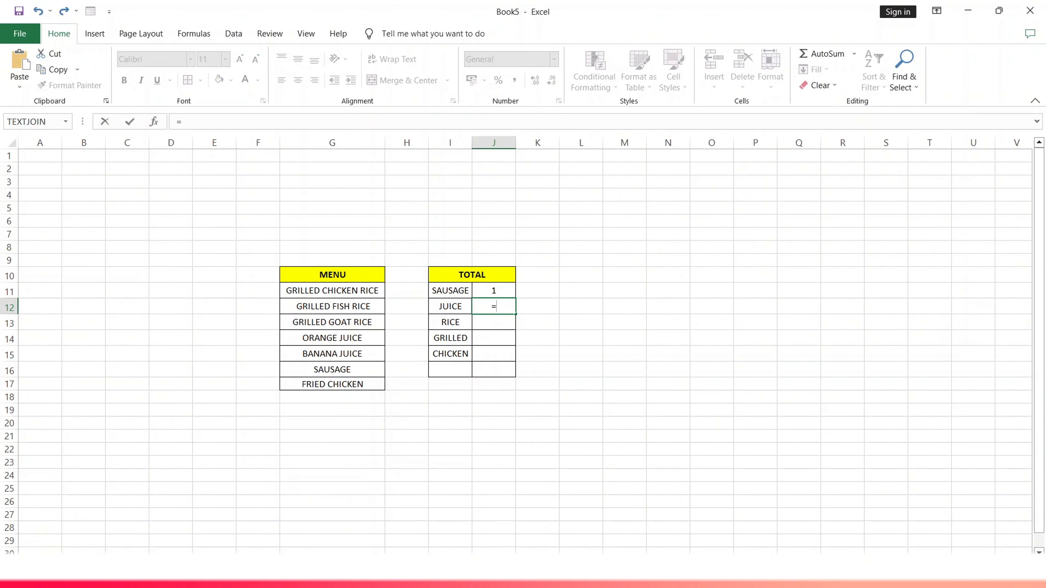
type("COUNT")
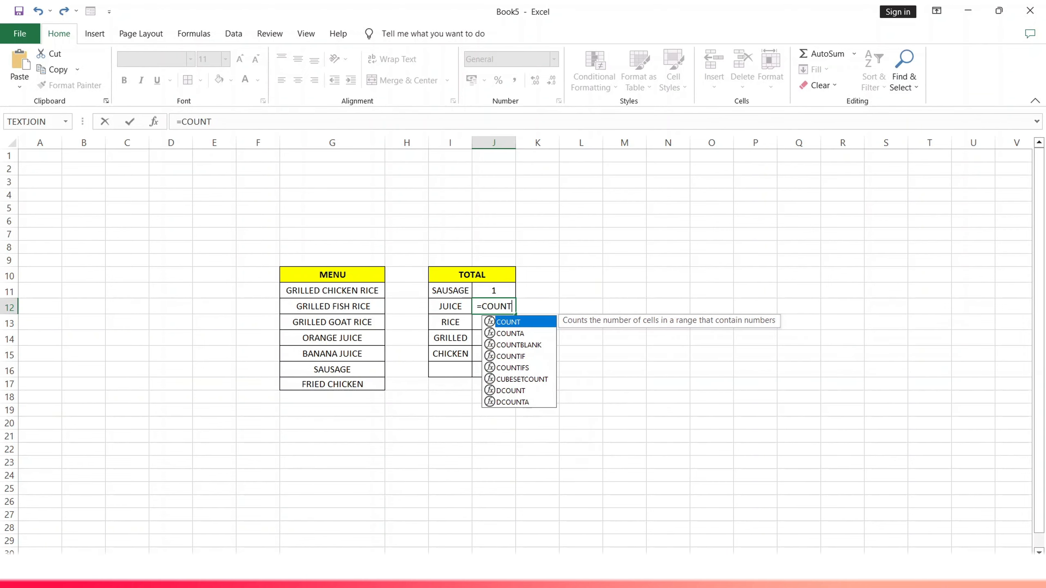
type("IF")
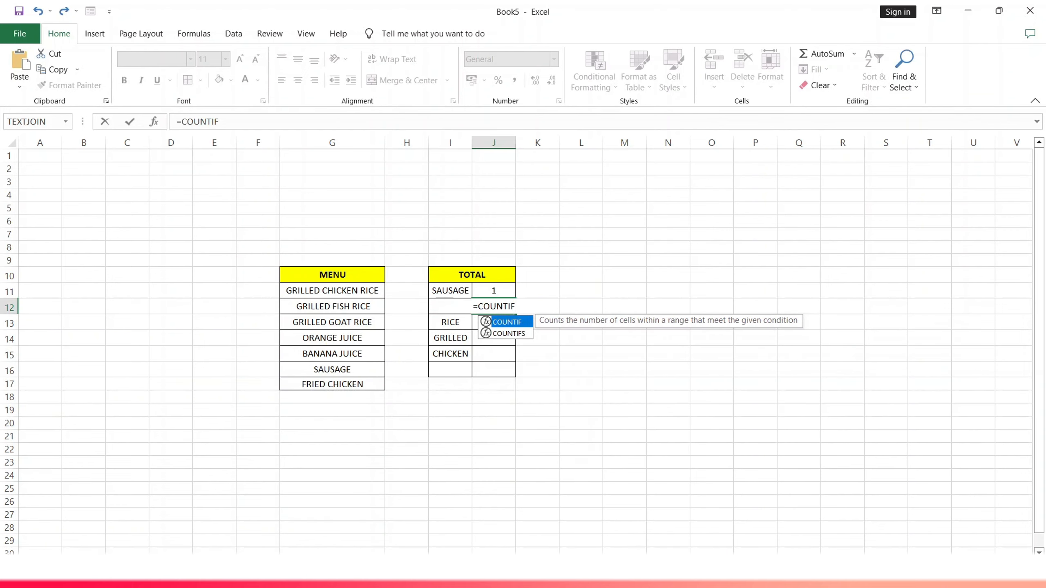
type("(")
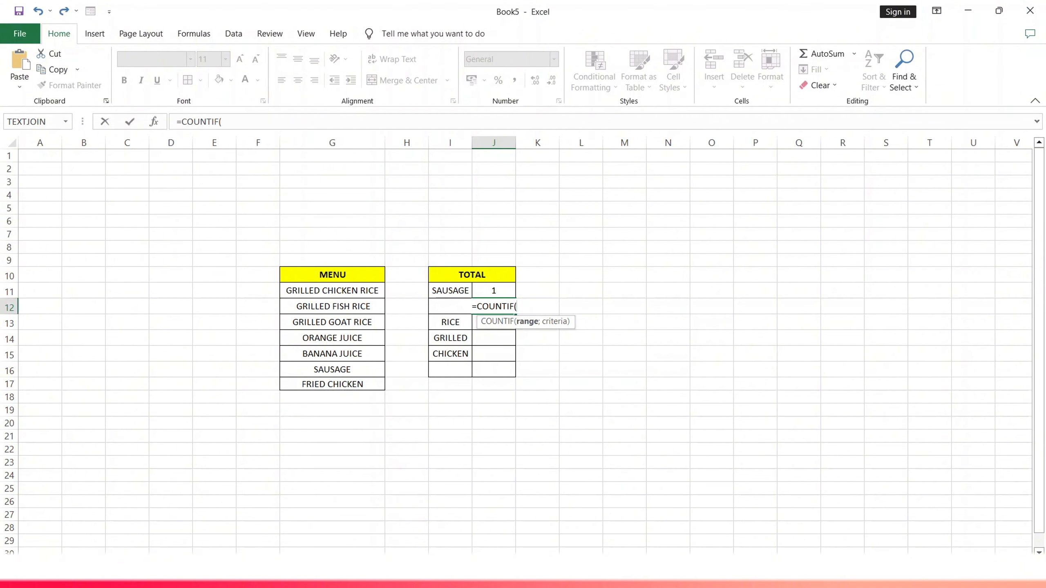
left_click_drag(356, 291, 356, 378)
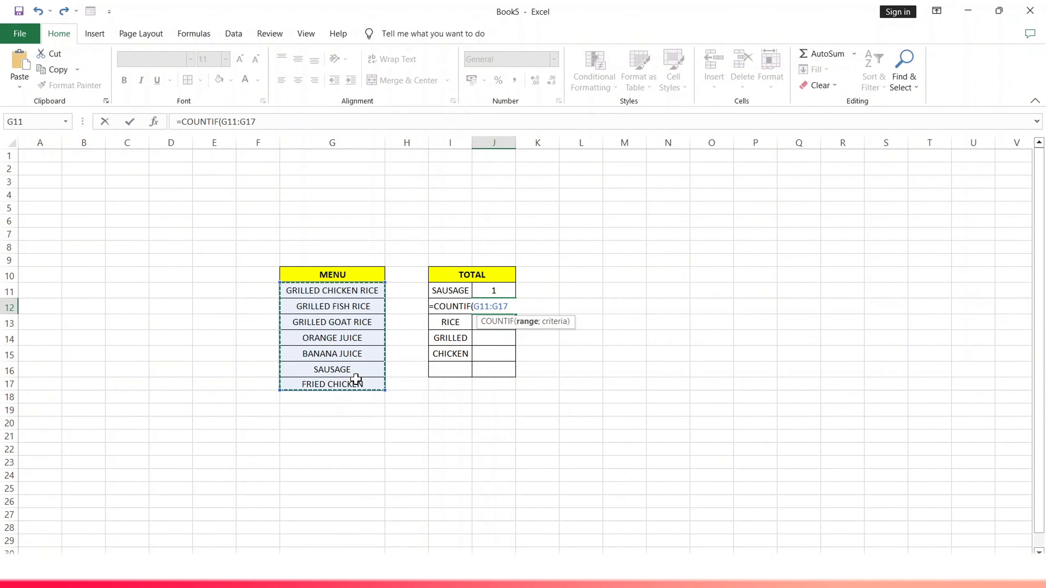
type(";")
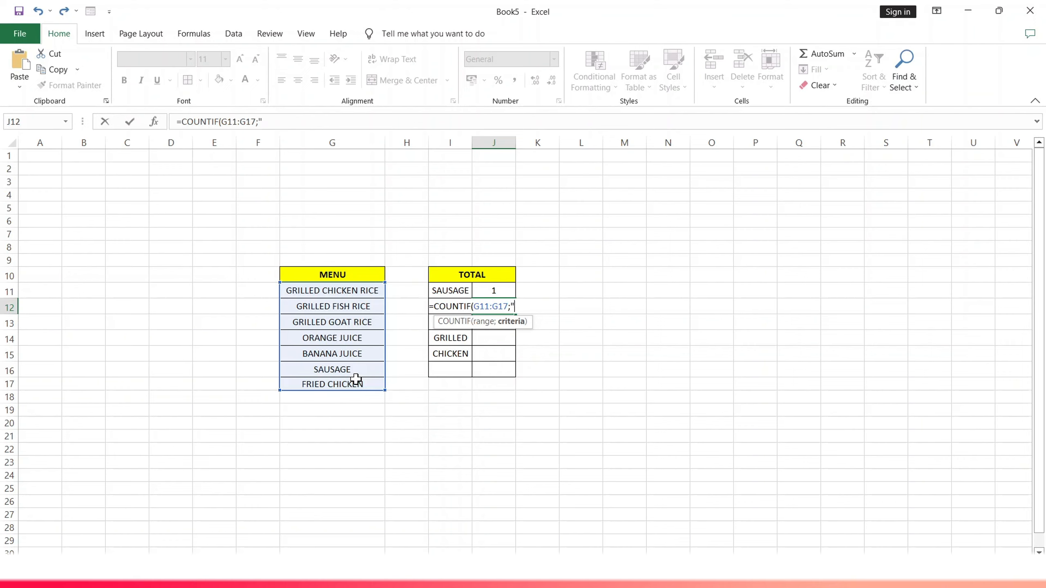
type("\"*JUICE*\")")
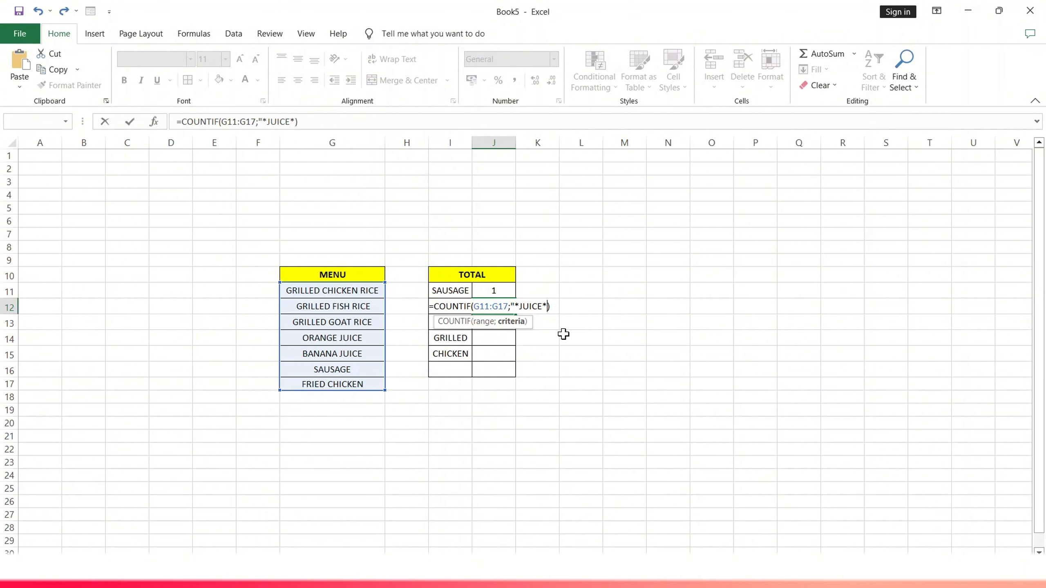
key("Left")
key("Left")
key("BackSpace")
key("Return")
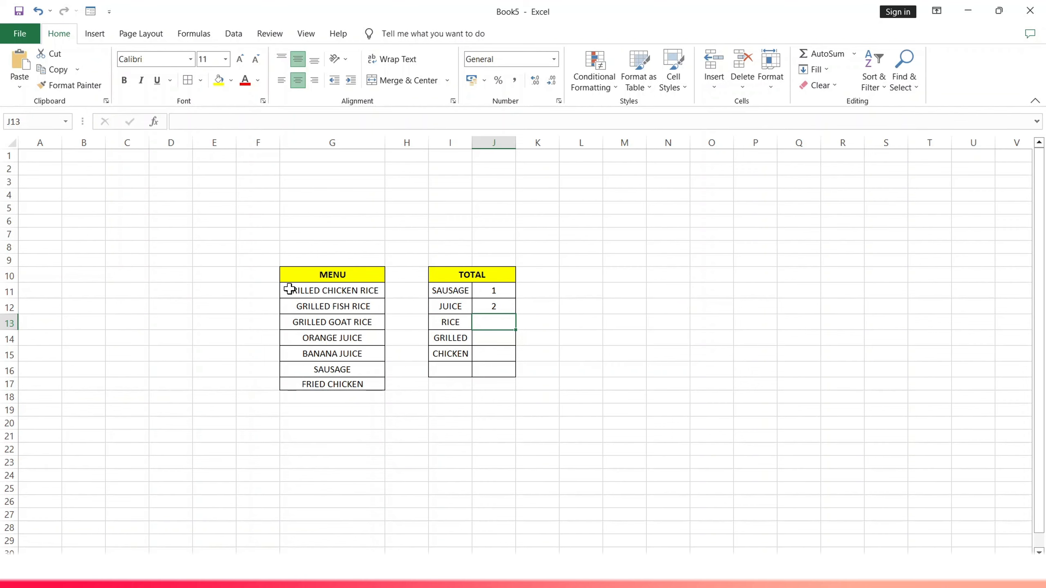
- Enter the formula =COUNTIF(G11:G17;"**RICE") in J13 to count the menu items ending in rice
type("=")
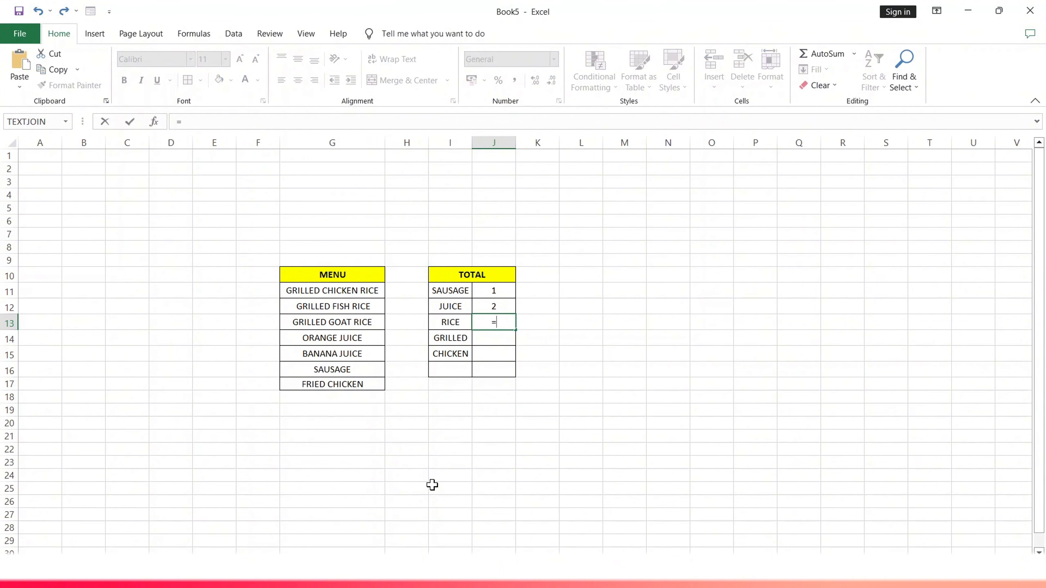
type("COUNTIF(")
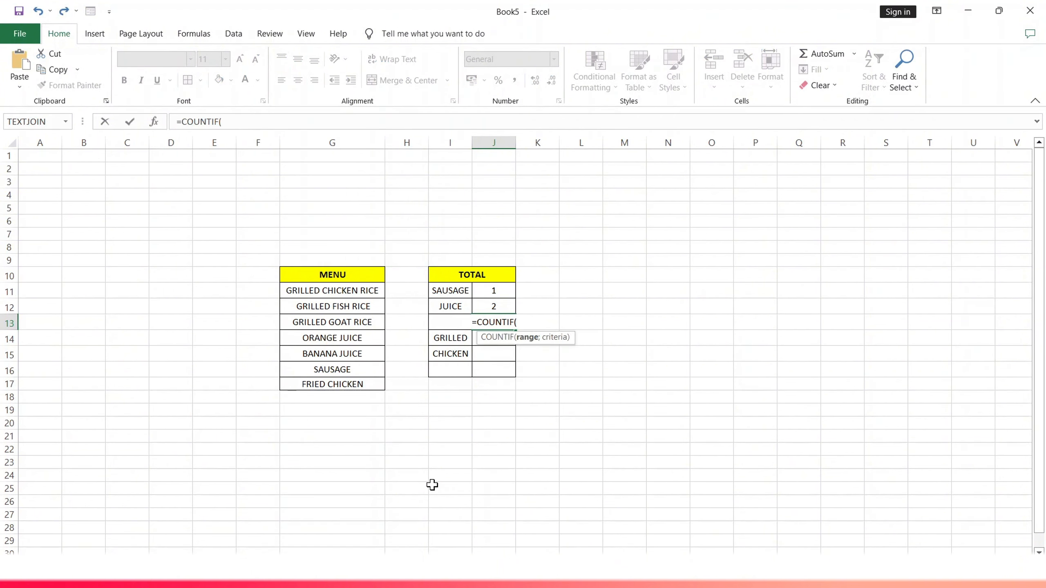
left_click_drag(332, 292, 332, 384)
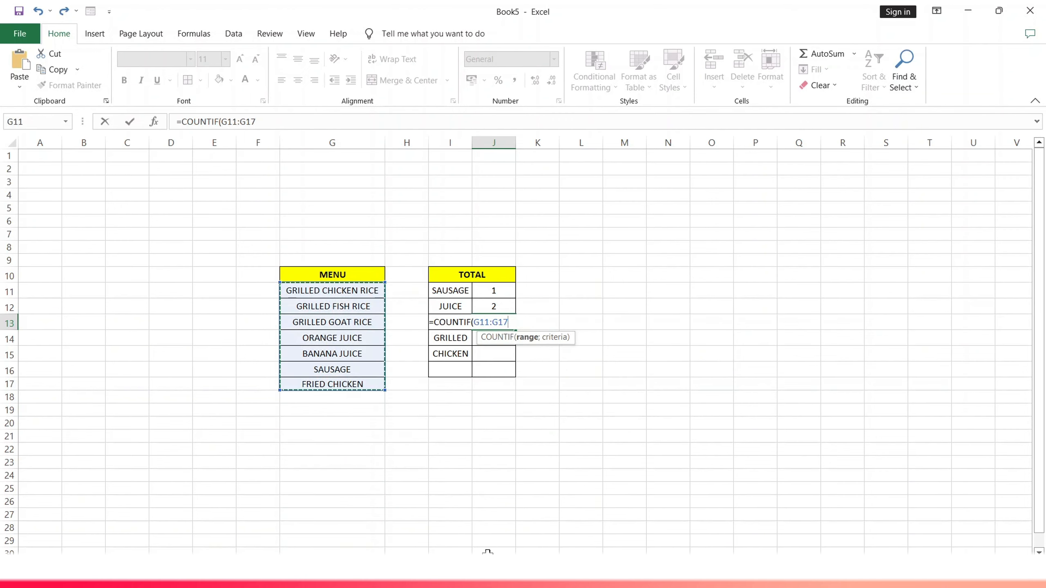
type(";\"**")
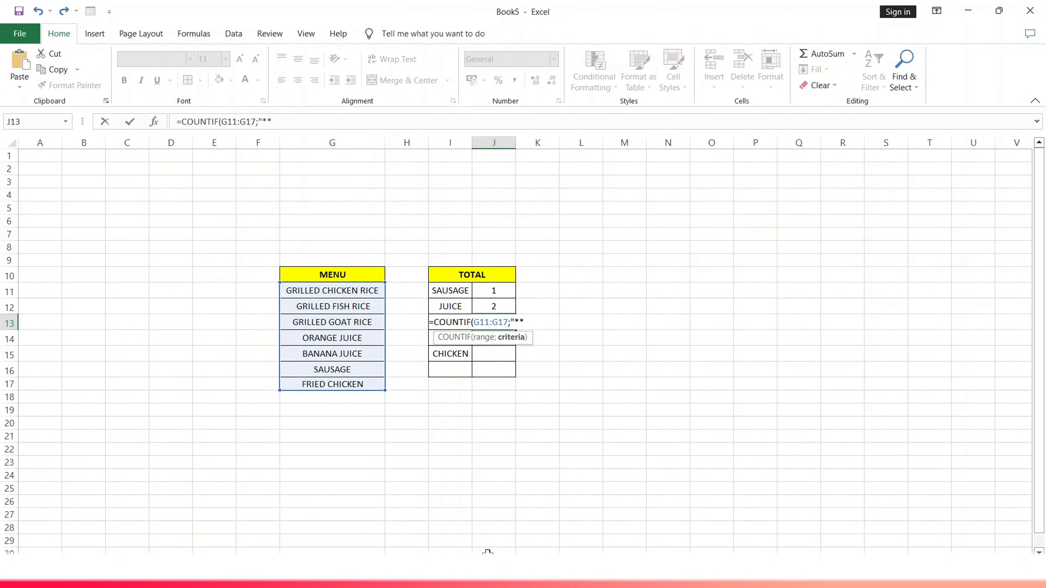
type("RICE")
key("BackSpace")
type("\")")
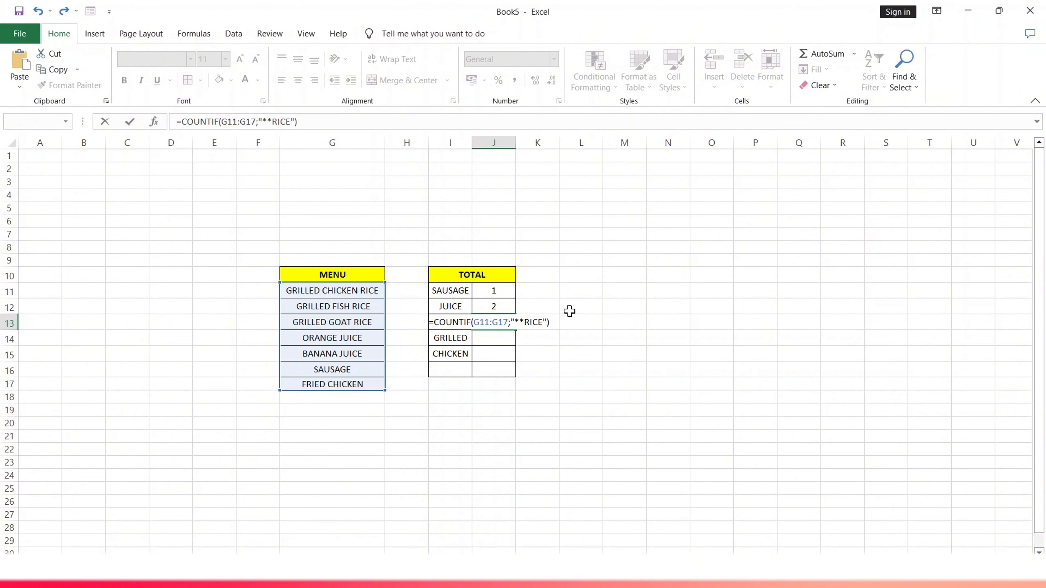
key("Return")
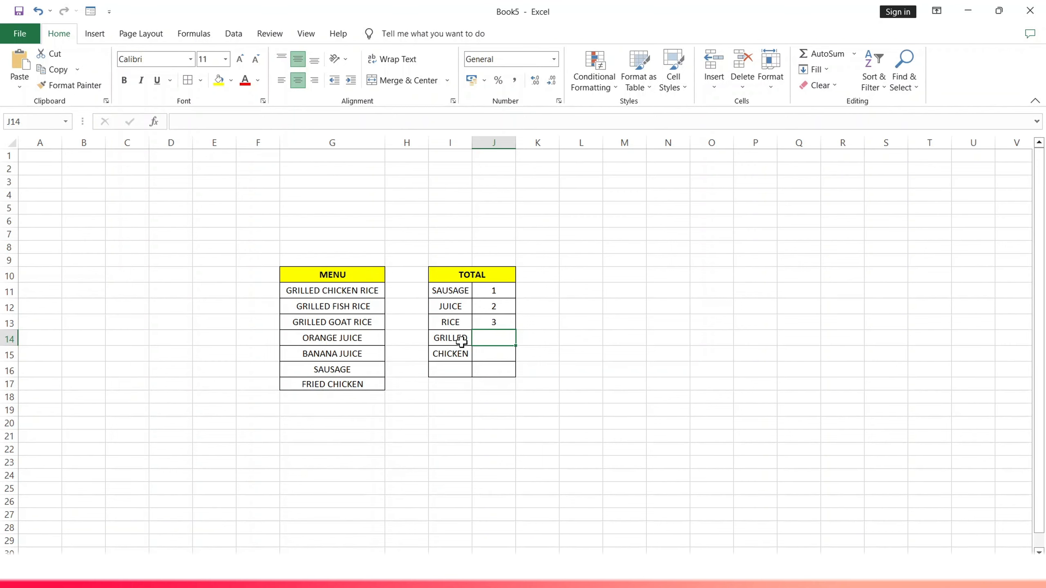
- Enter the formula =COUNTIF(G11:G17;"GRILLED**") in J14 to count the menu items starting with grilled
double_click(489, 337)
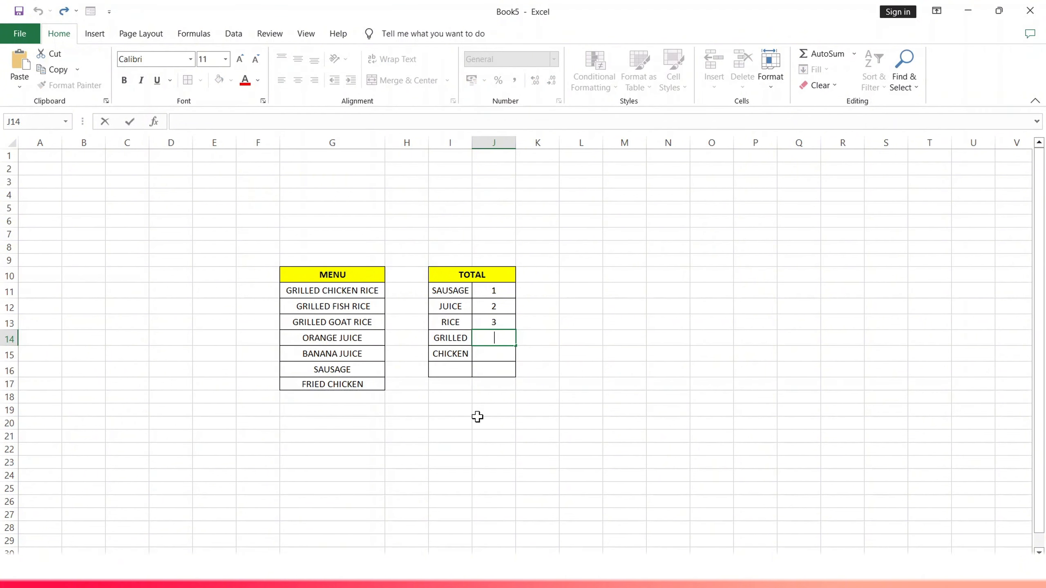
type("=")
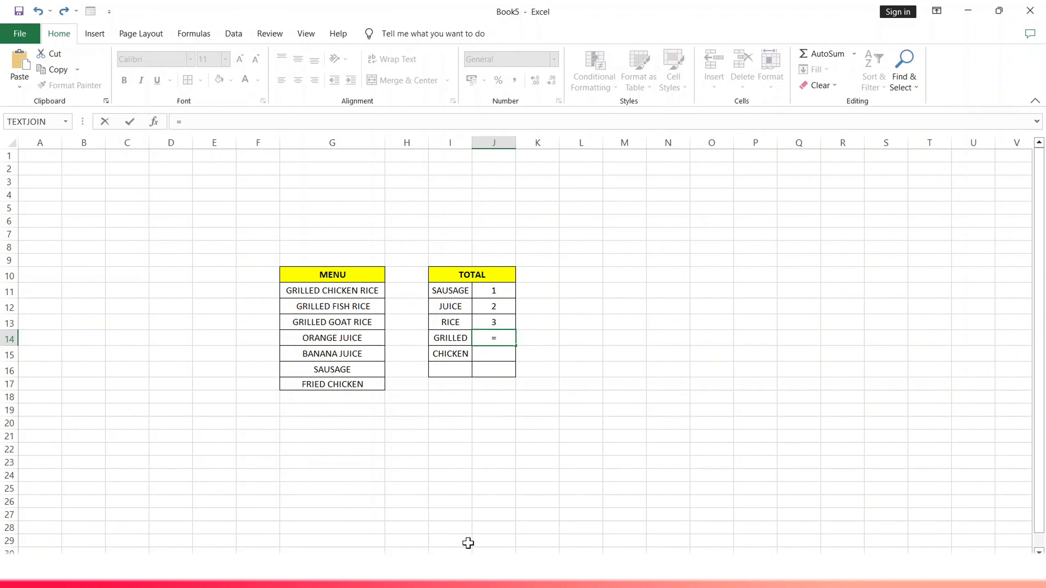
left_click(599, 436)
key("BackSpace")
key("BackSpace")
key("BackSpace")
type("COUNTIF")
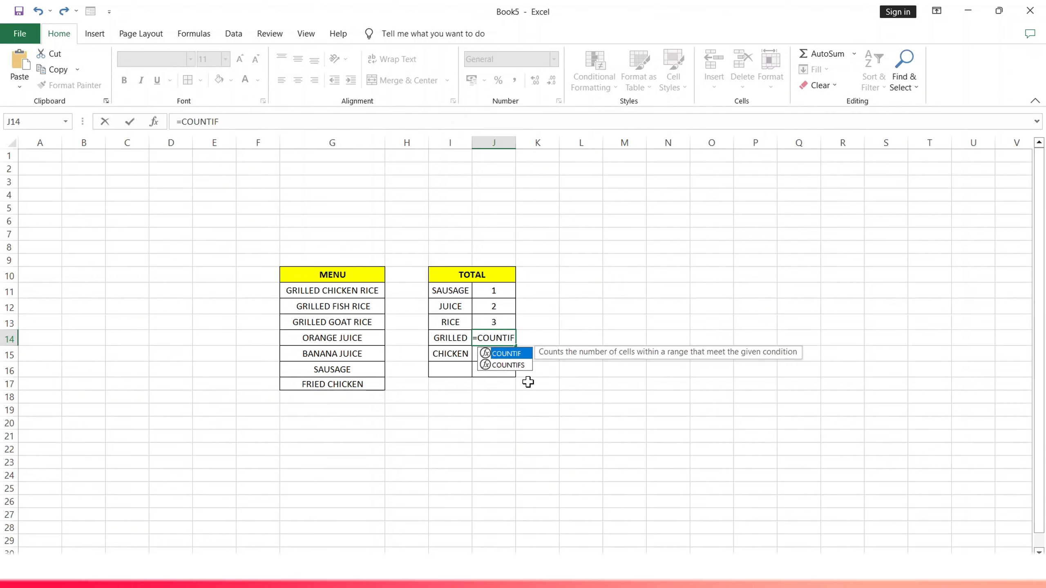
type("(")
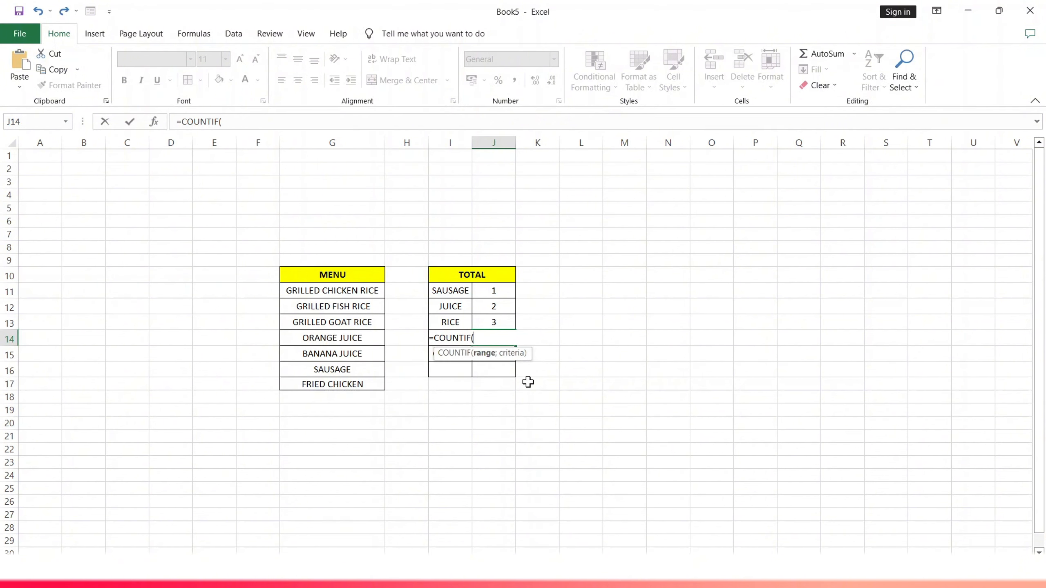
left_click_drag(362, 288, 369, 378)
type(";")
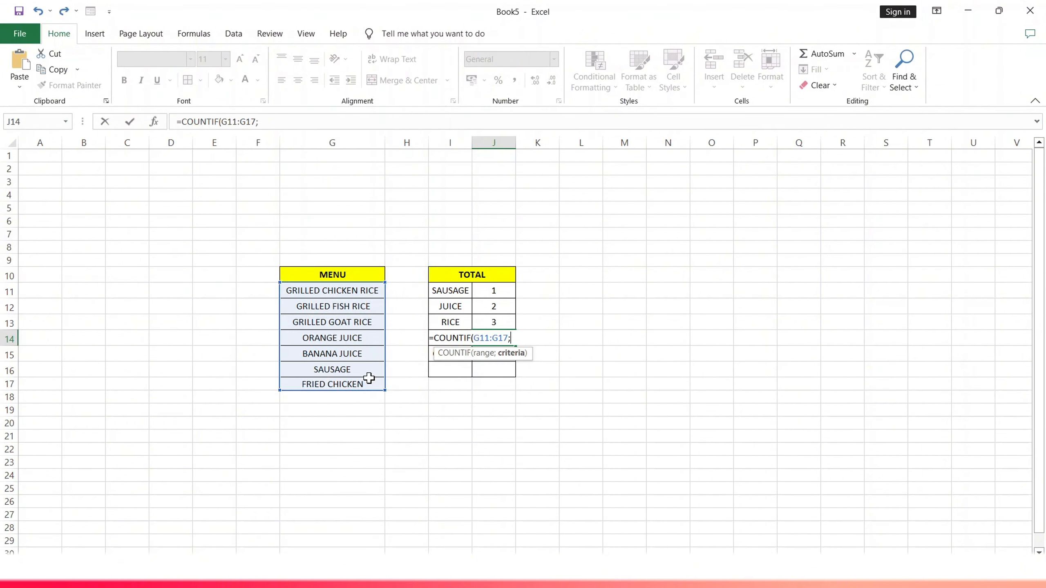
type("\"GRILLED**")
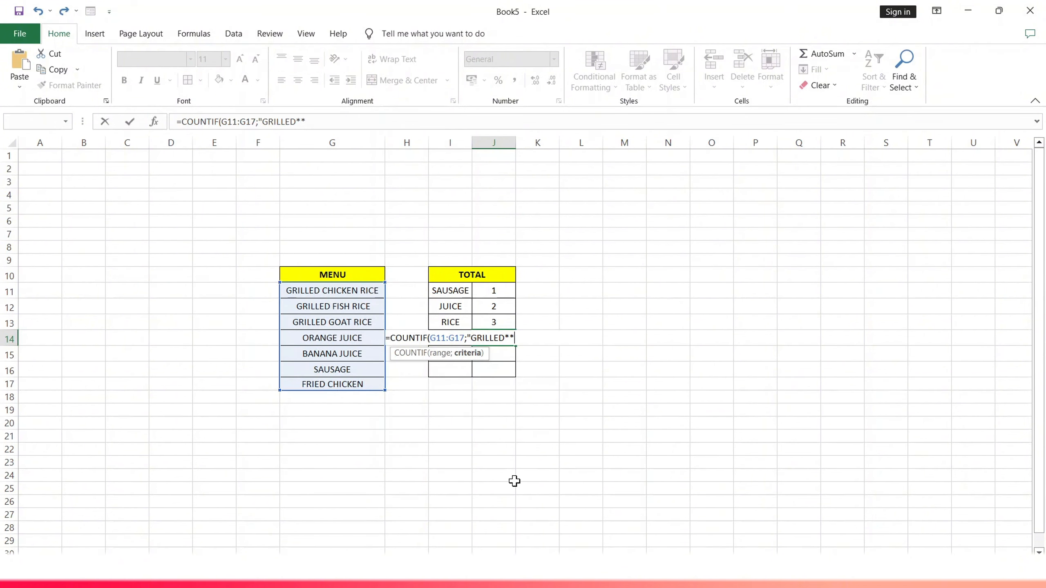
type("\")")
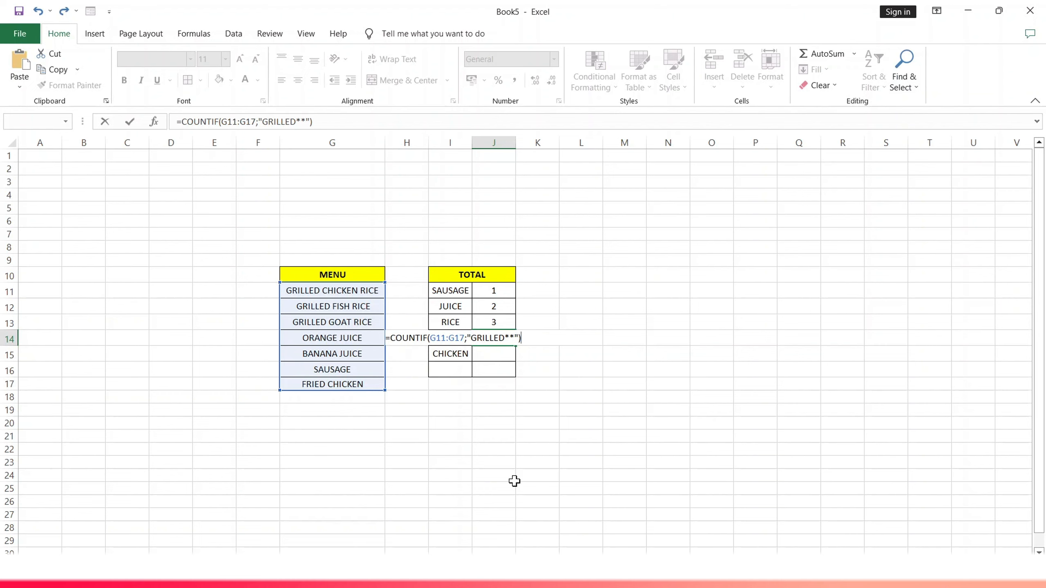
key("Return")
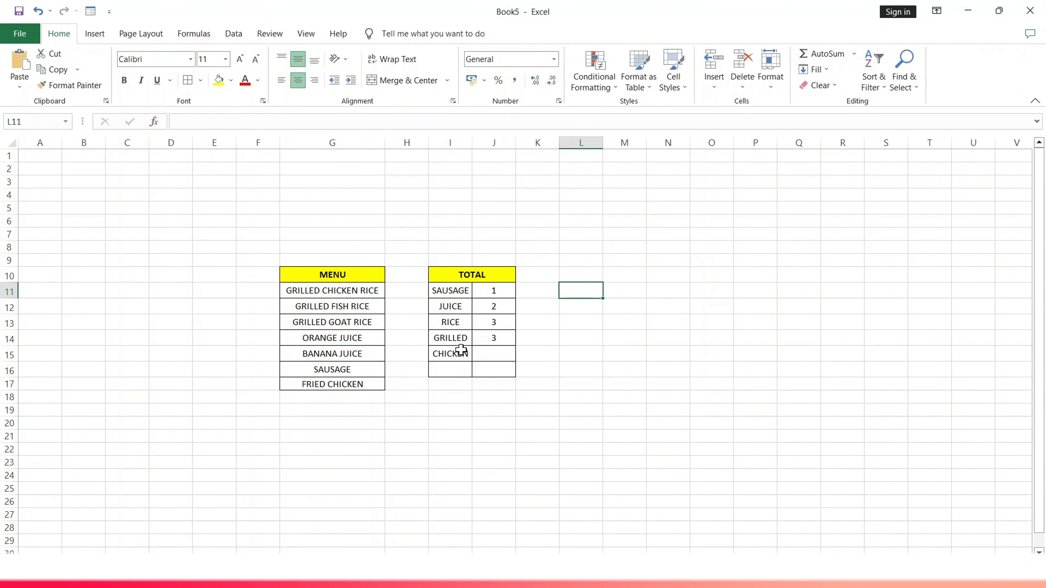
- Enter the formula =COUNTIF(G11:G18;"*CHICKEN*") in J15 to count the menu items containing chicken
left_click(487, 357)
double_click(486, 356)
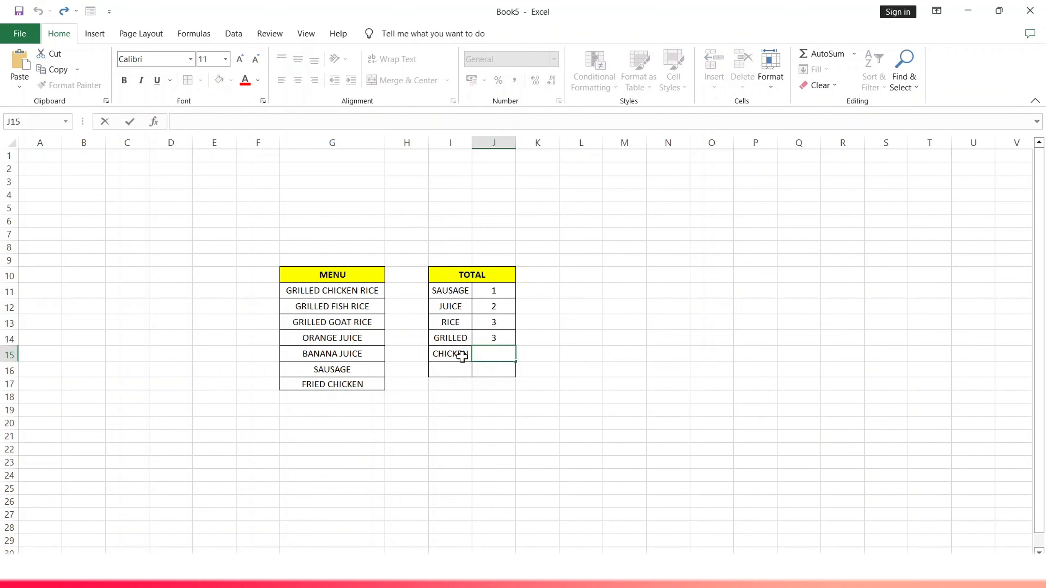
type("=")
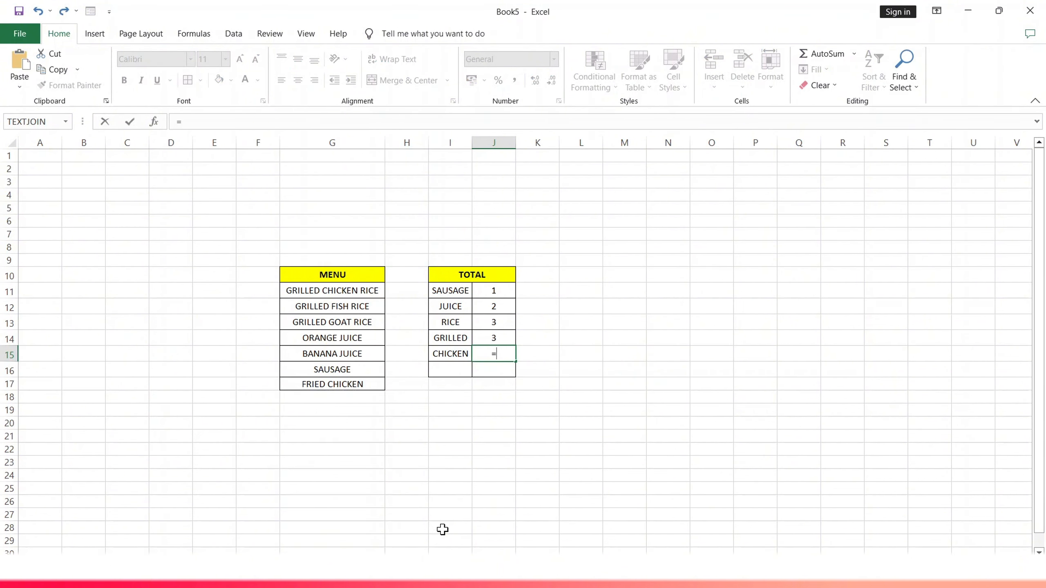
type("COUNTIF")
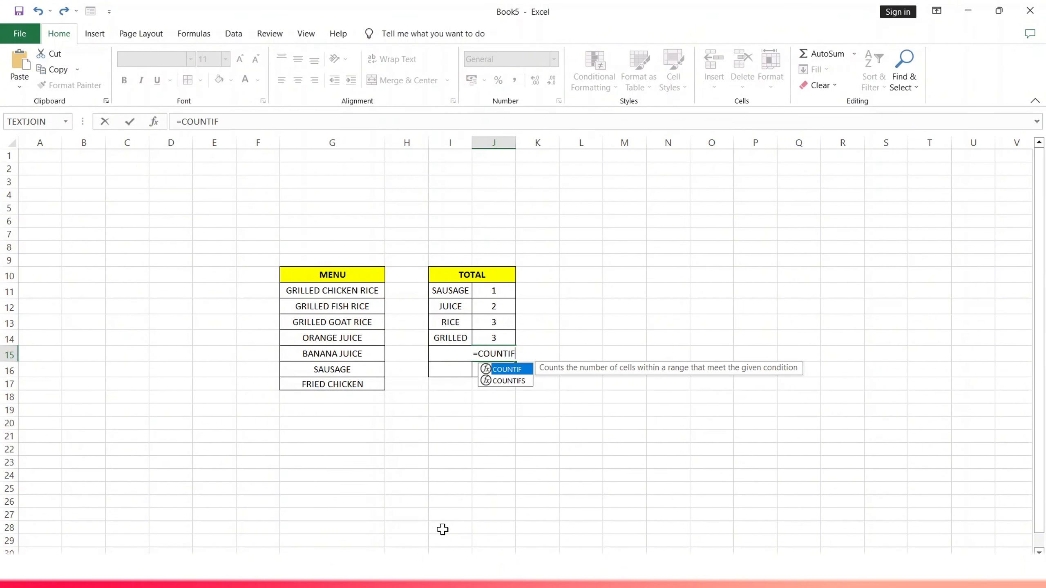
type("(")
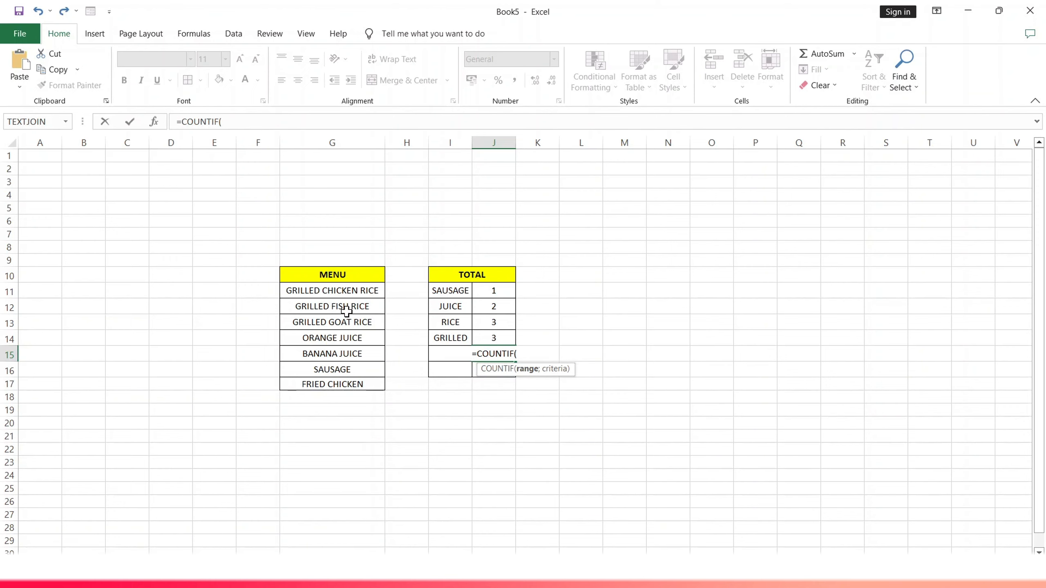
left_click_drag(336, 289, 348, 394)
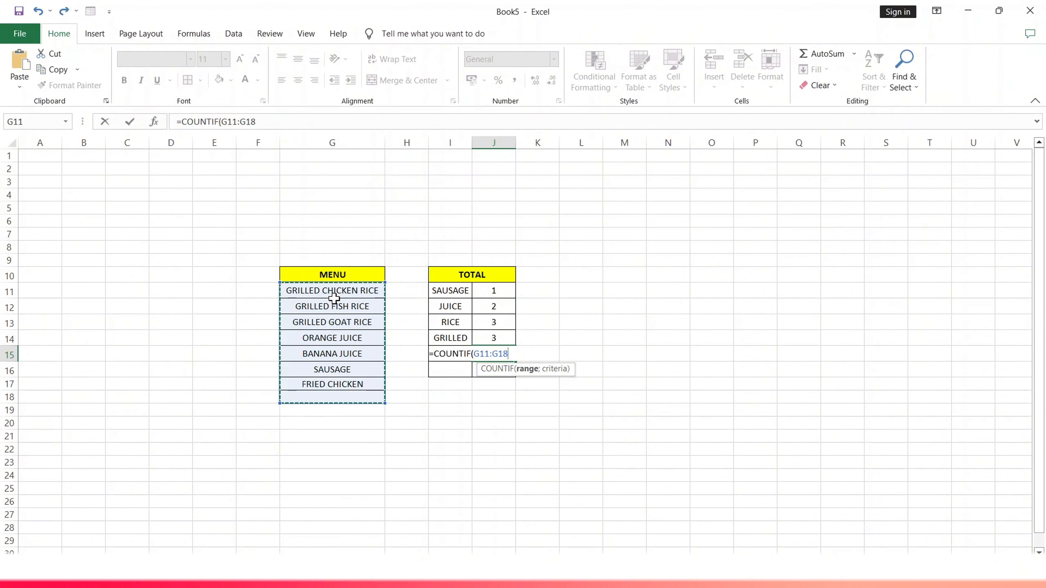
type(";")
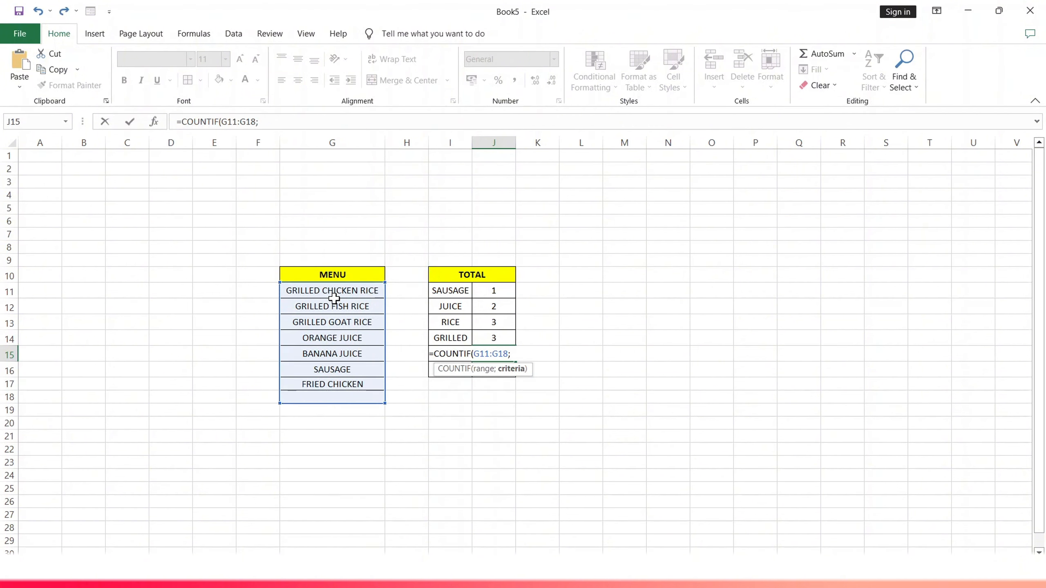
type("\"*CHICKEN*")
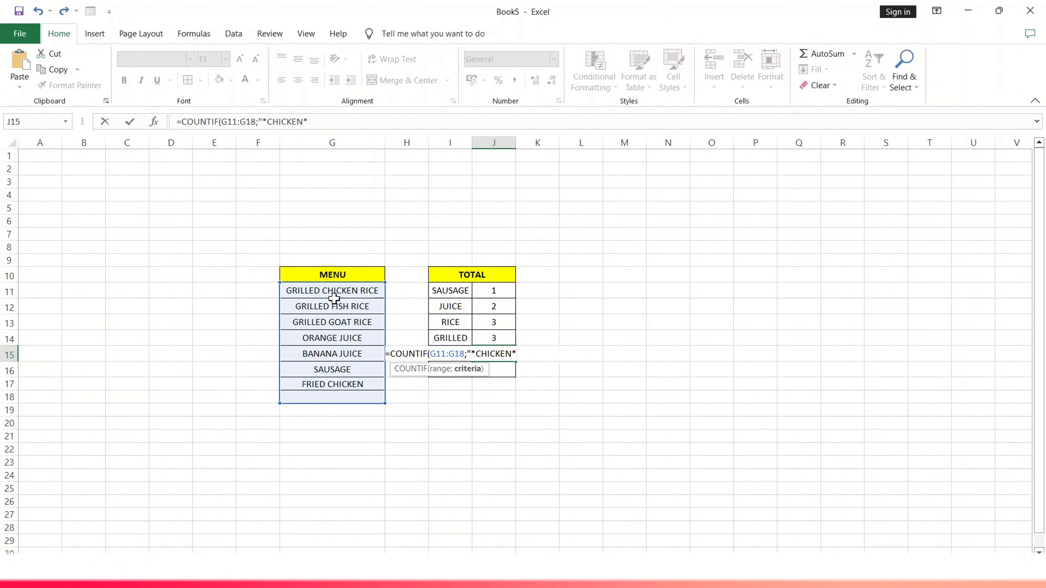
type("\")")
key("Return")
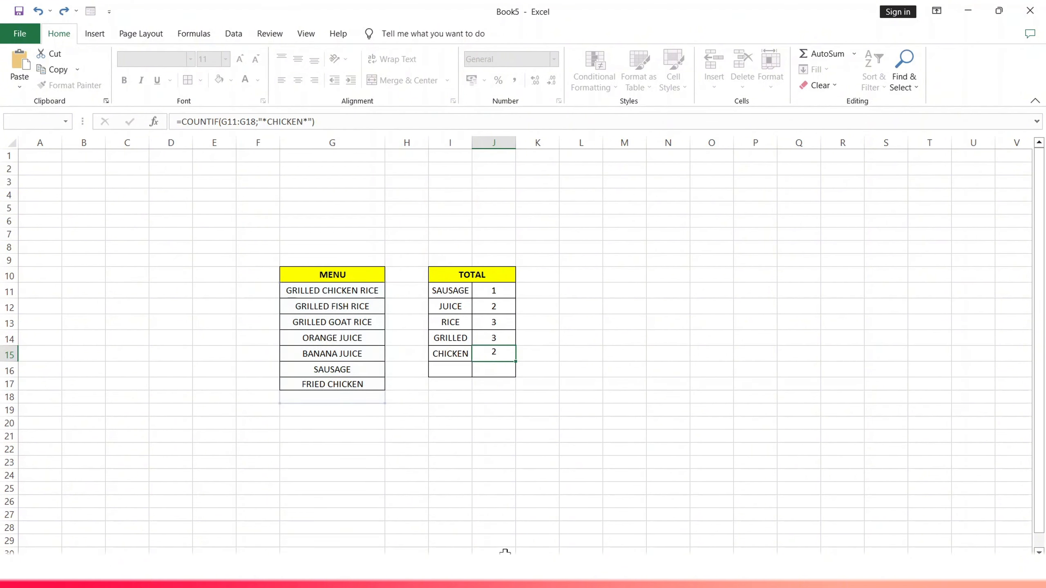